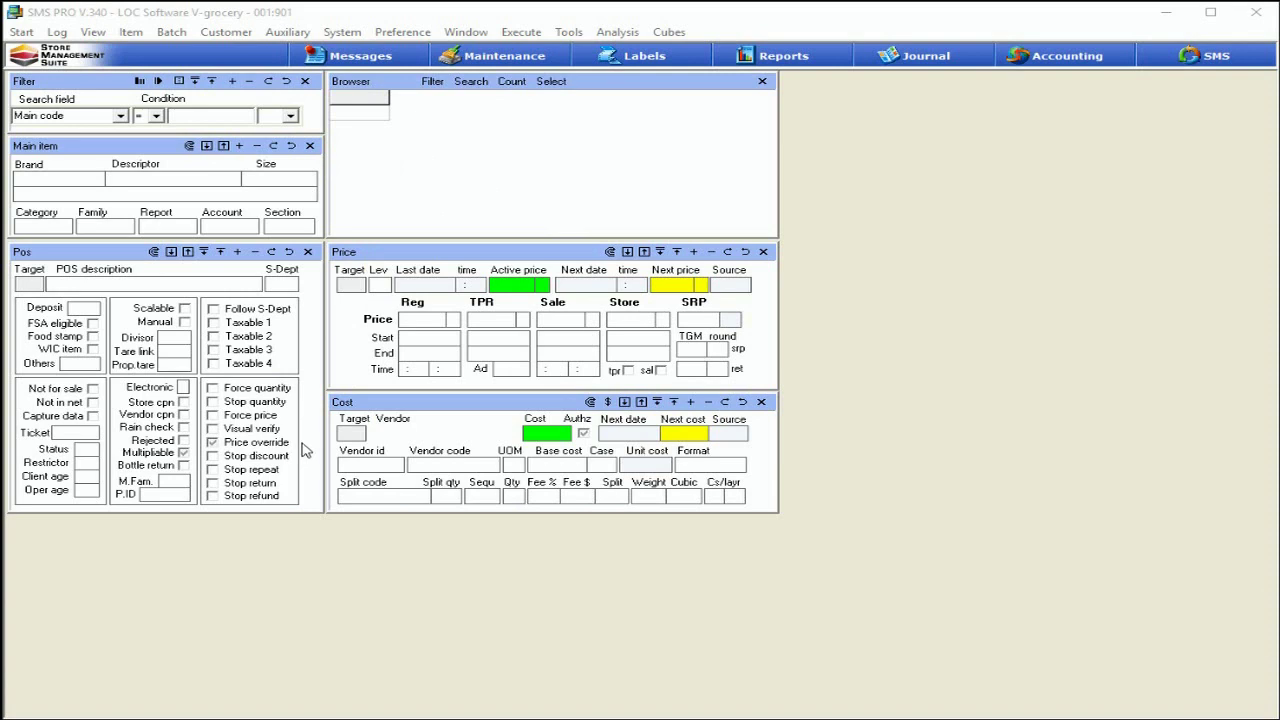
Expand the Price panel to show package price, limited quantity, discount and points fields
left_click(171, 32)
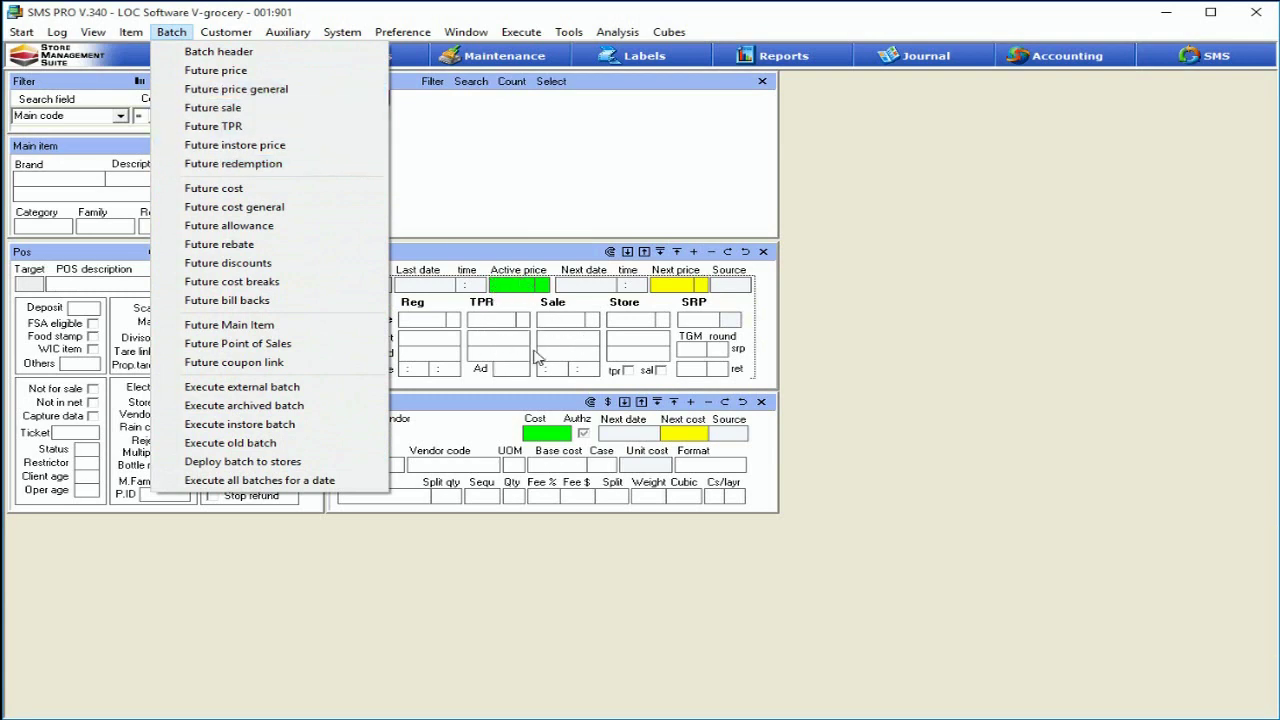
left_click(492, 262)
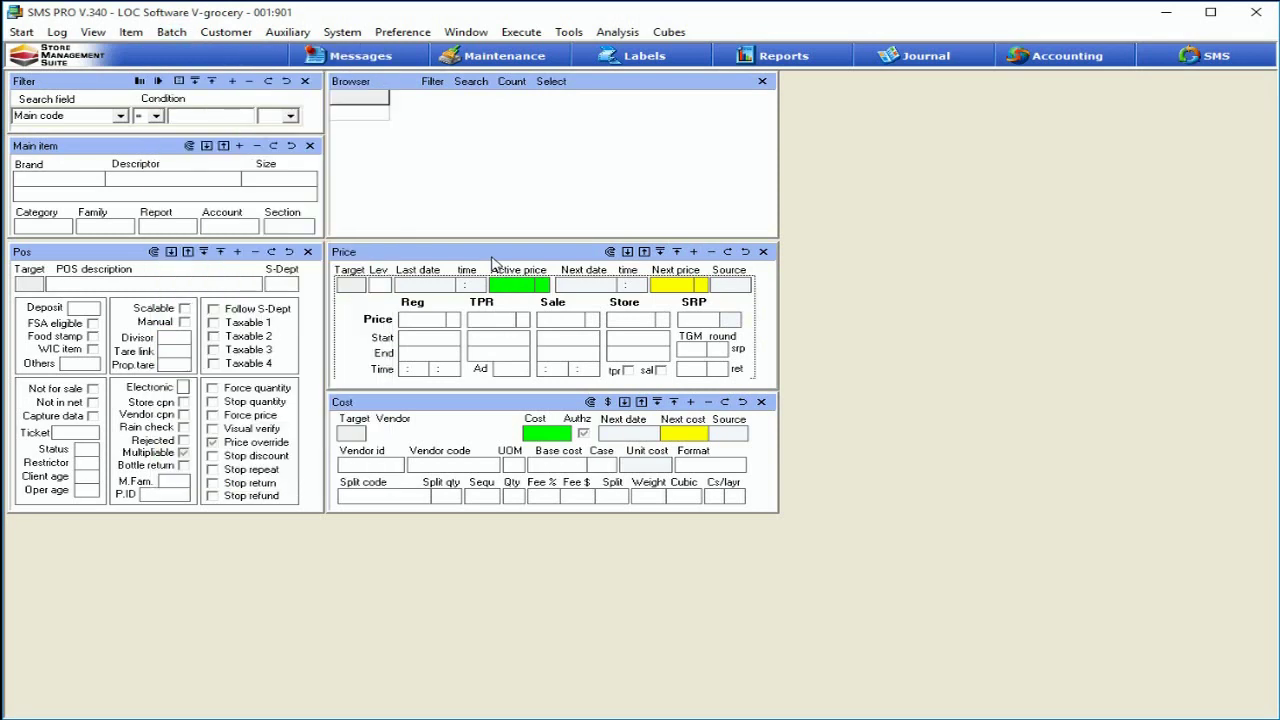
left_click(627, 252)
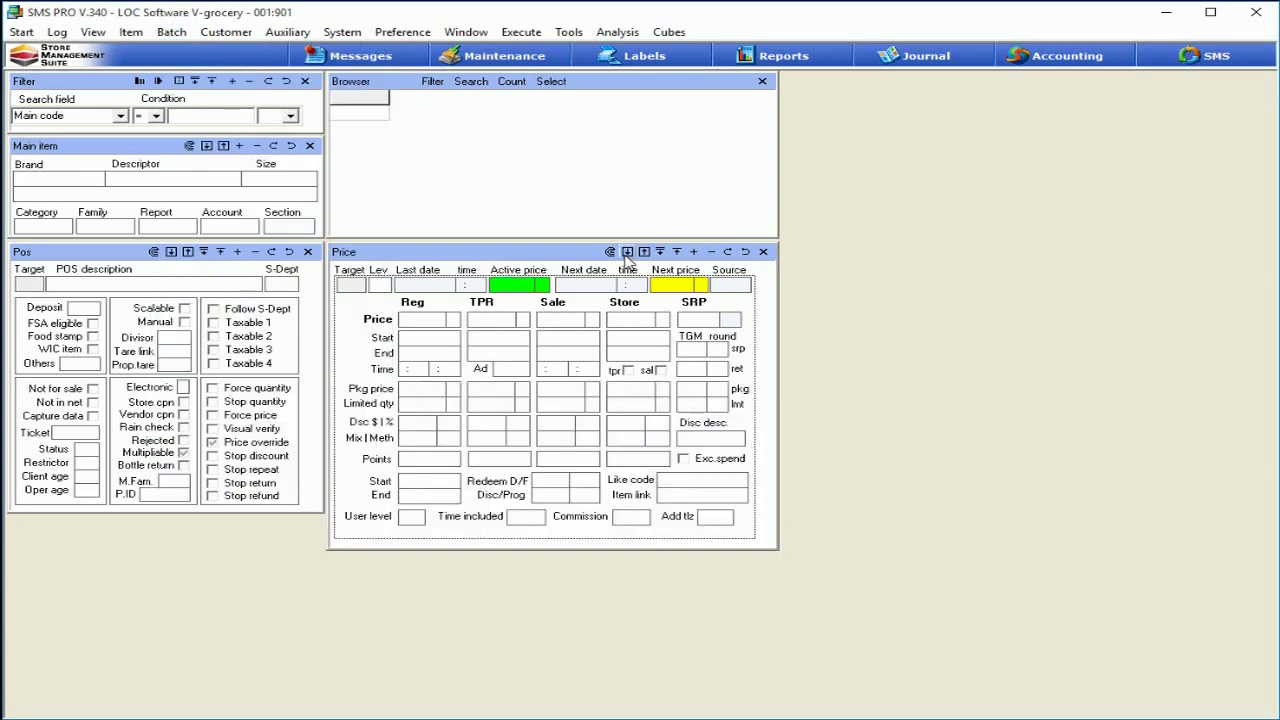
left_click(172, 32)
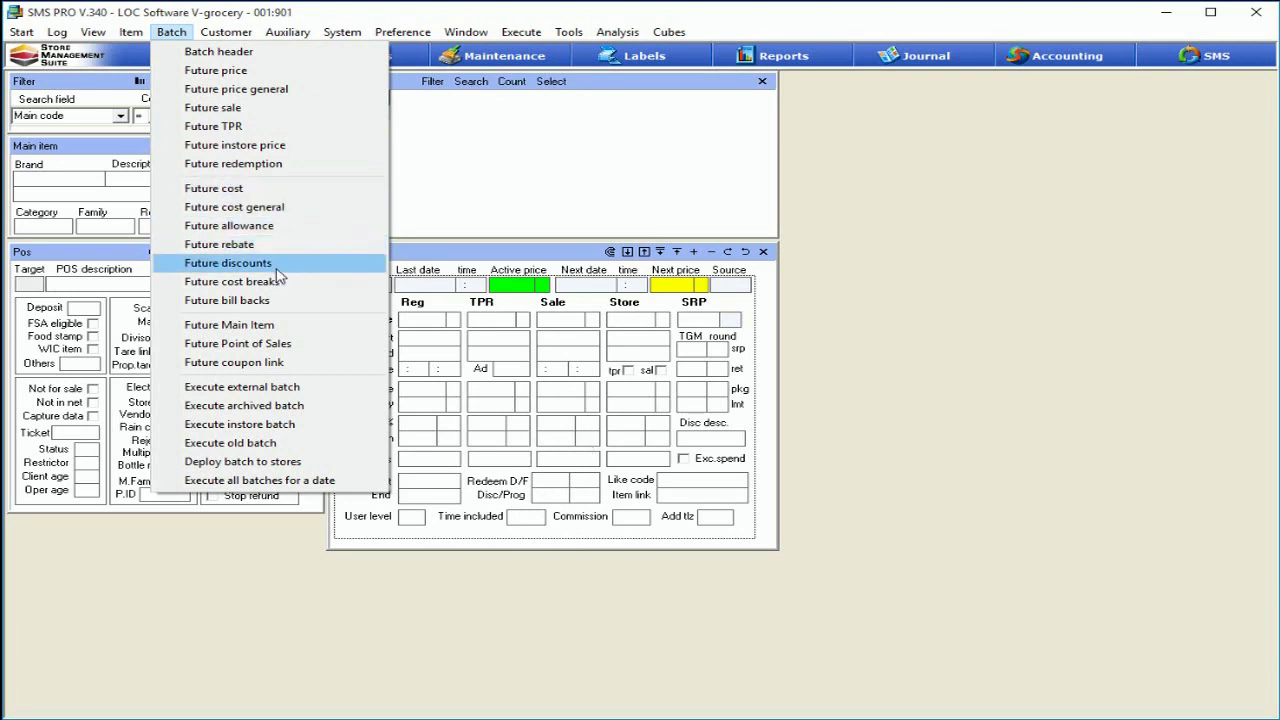
Collapse the Price panel and expand the Cost panel to show allowance, discount, rebate and bill back
left_click(493, 262)
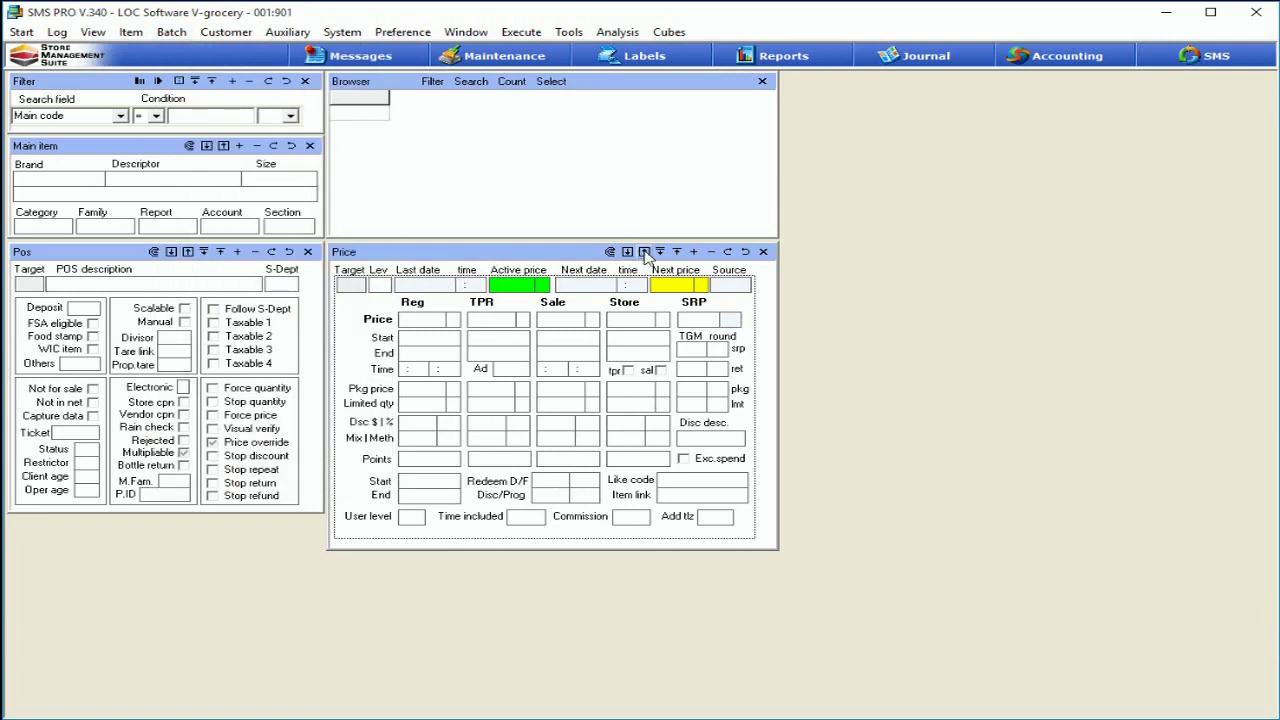
left_click(645, 252)
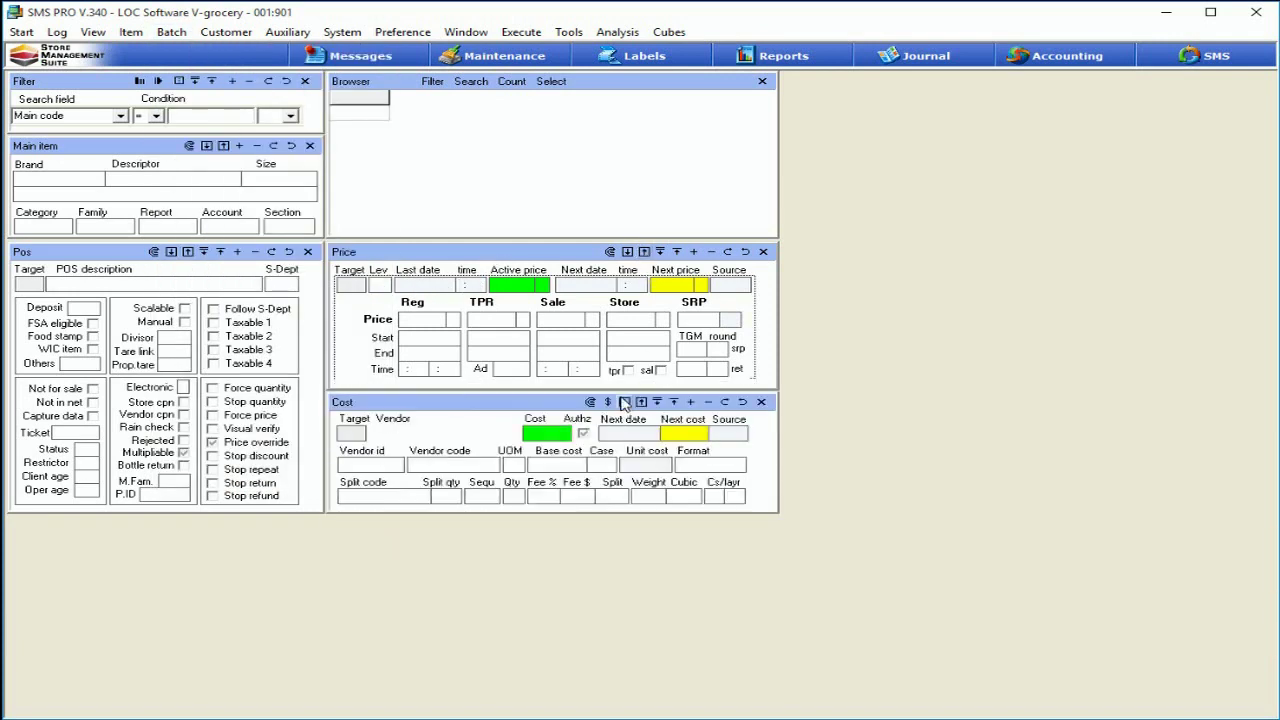
left_click(624, 401)
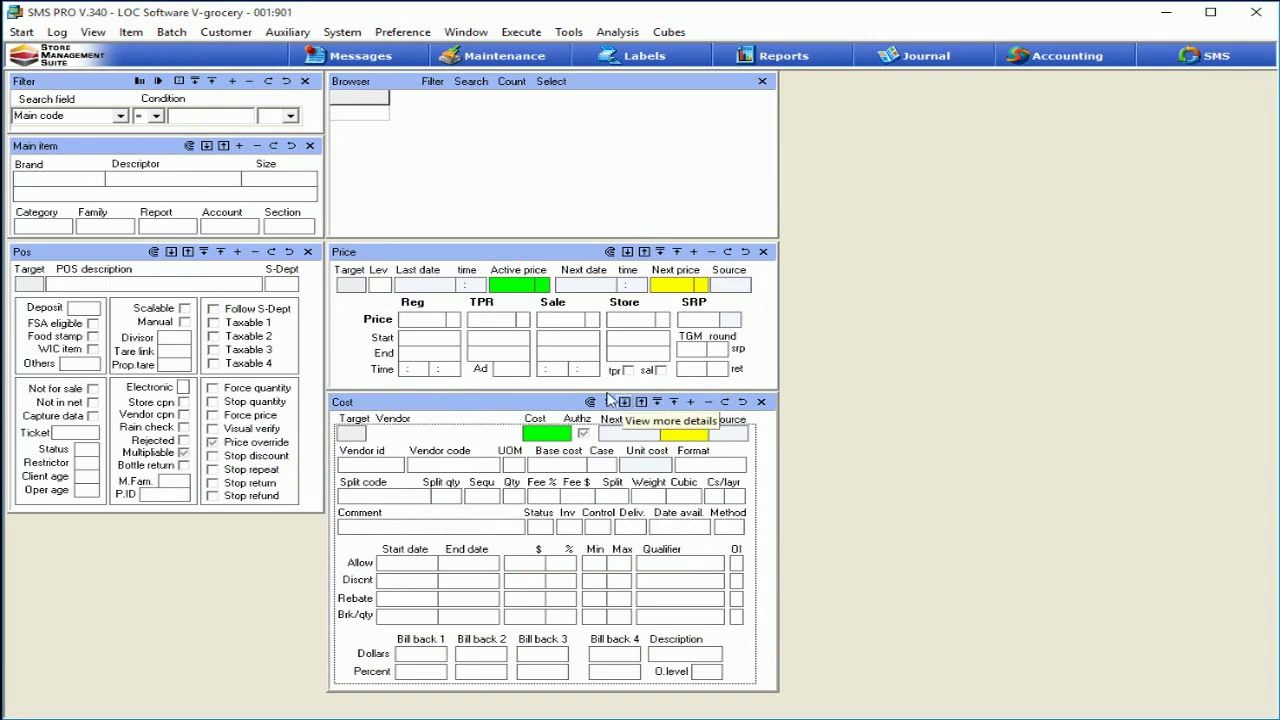
Review the Batch menu's future main item, point of sales and coupon link options
left_click(171, 32)
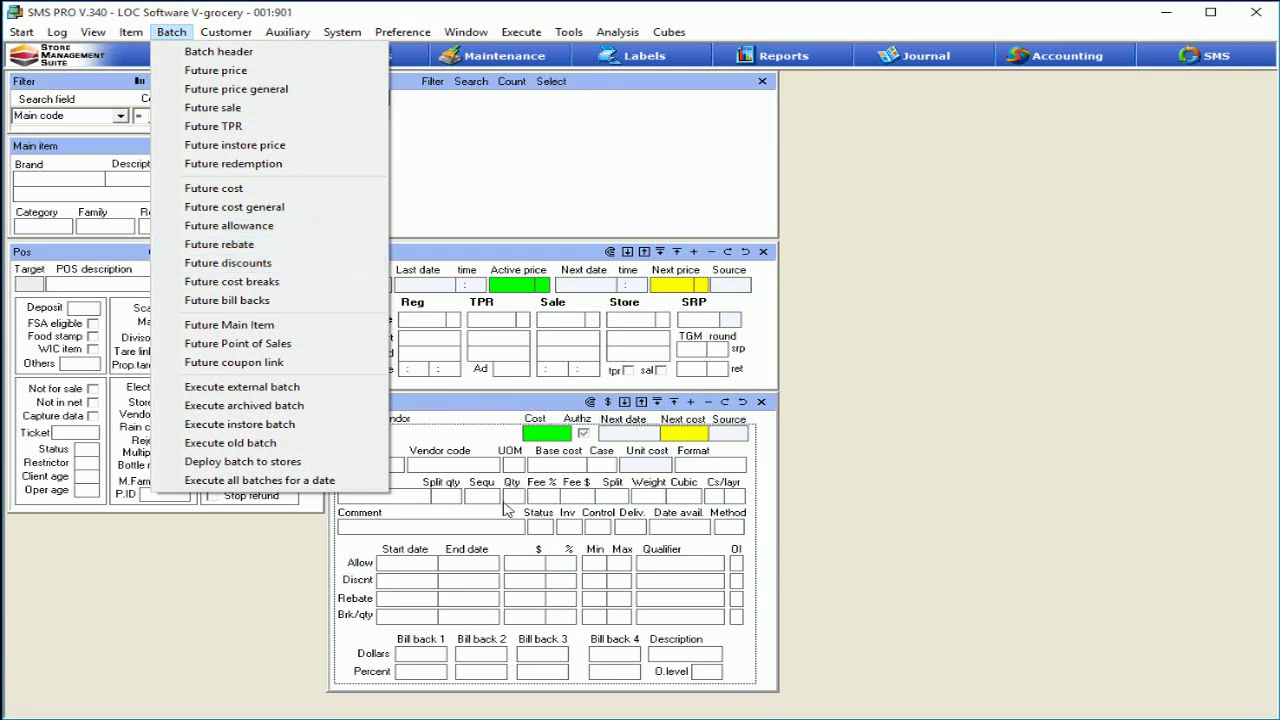
left_click(471, 435)
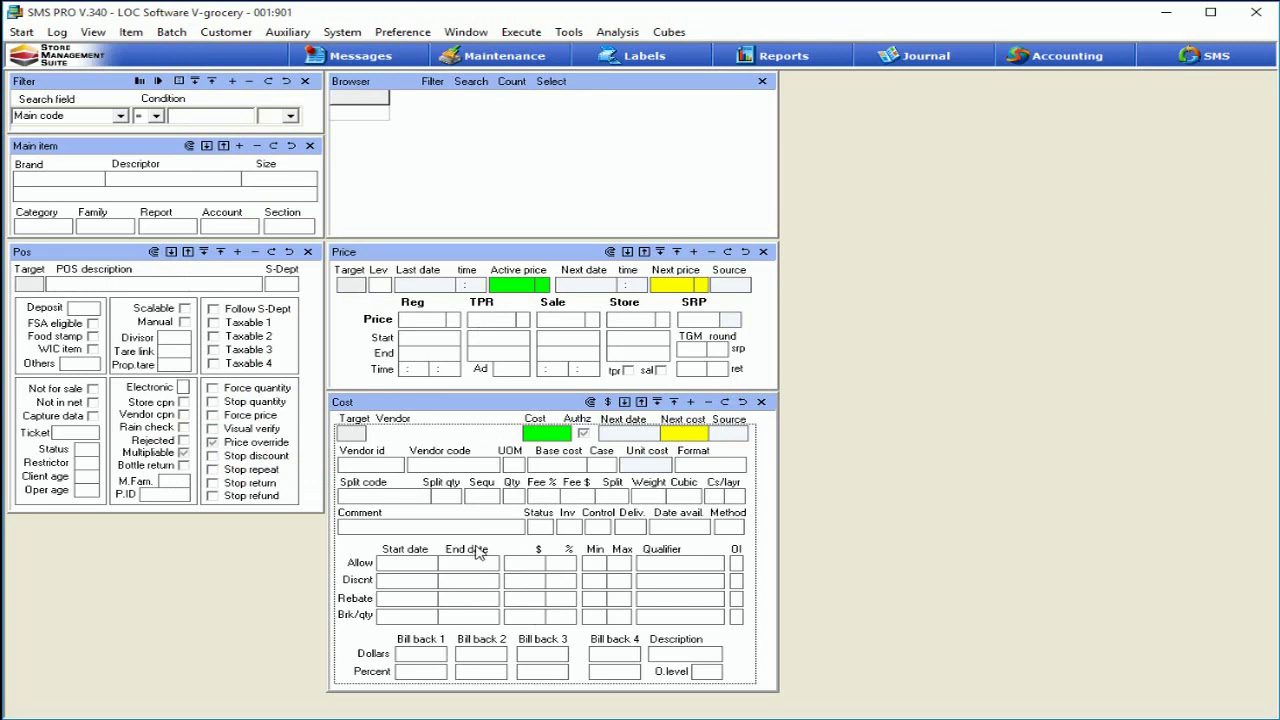
left_click(171, 32)
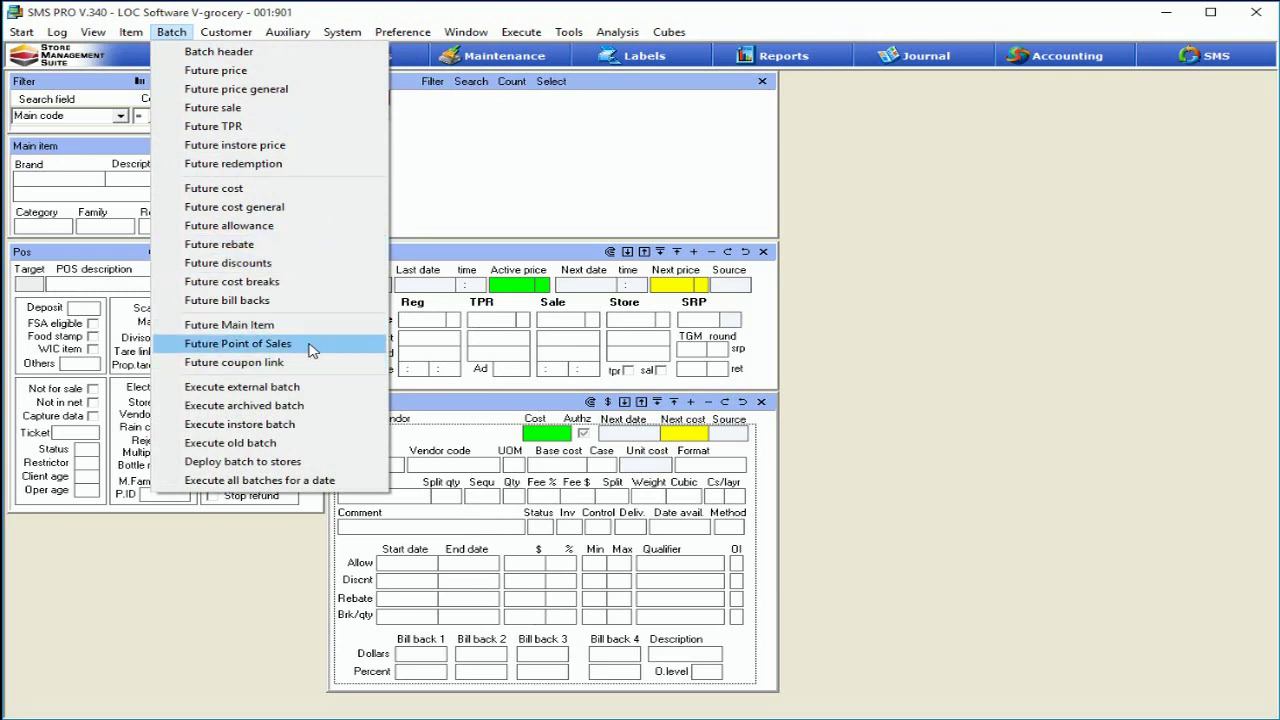
Expand the Main item panel to show all its fields, then collapse it again
left_click(66, 156)
left_click(206, 146)
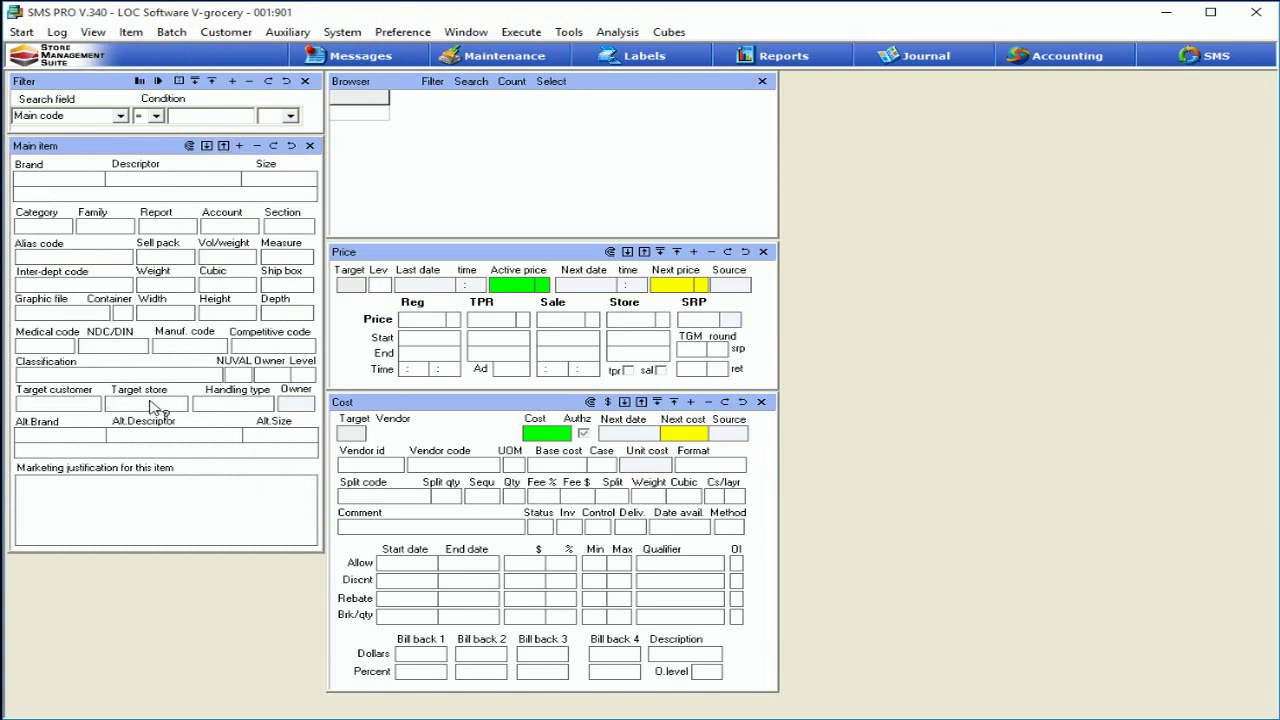
left_click(223, 147)
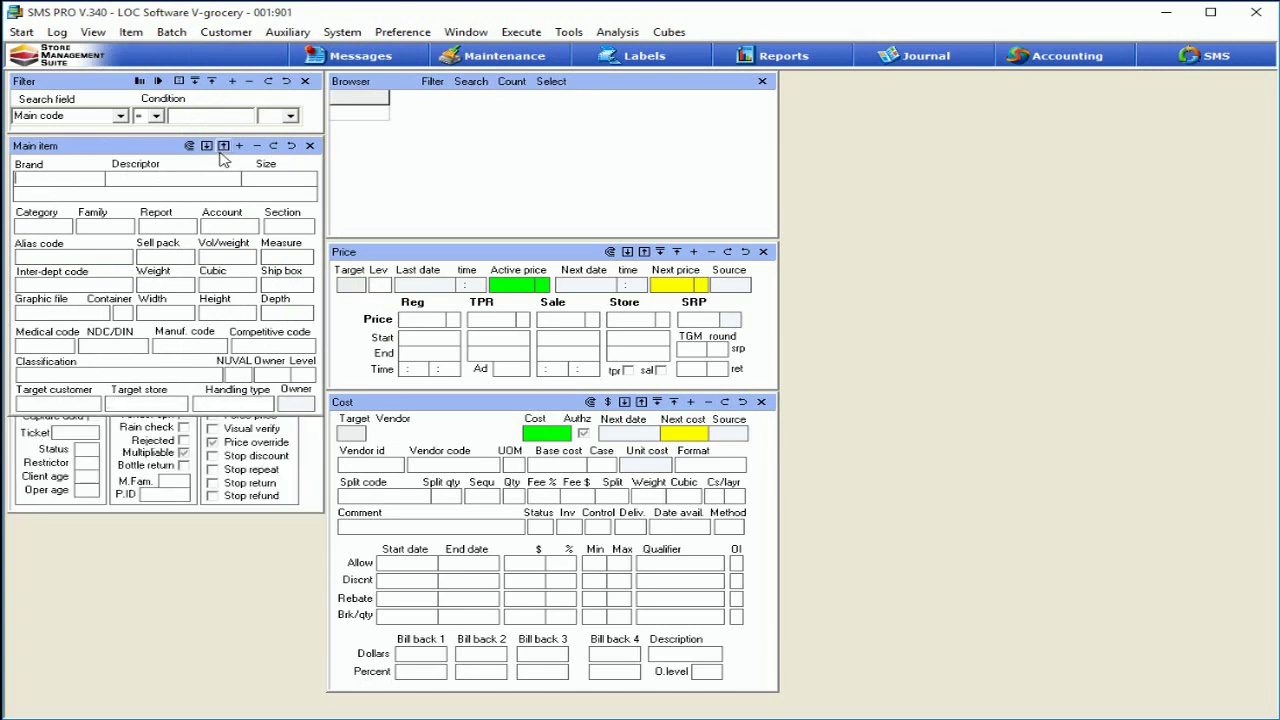
Browse the Batch menu's list of batch functions
left_click(171, 32)
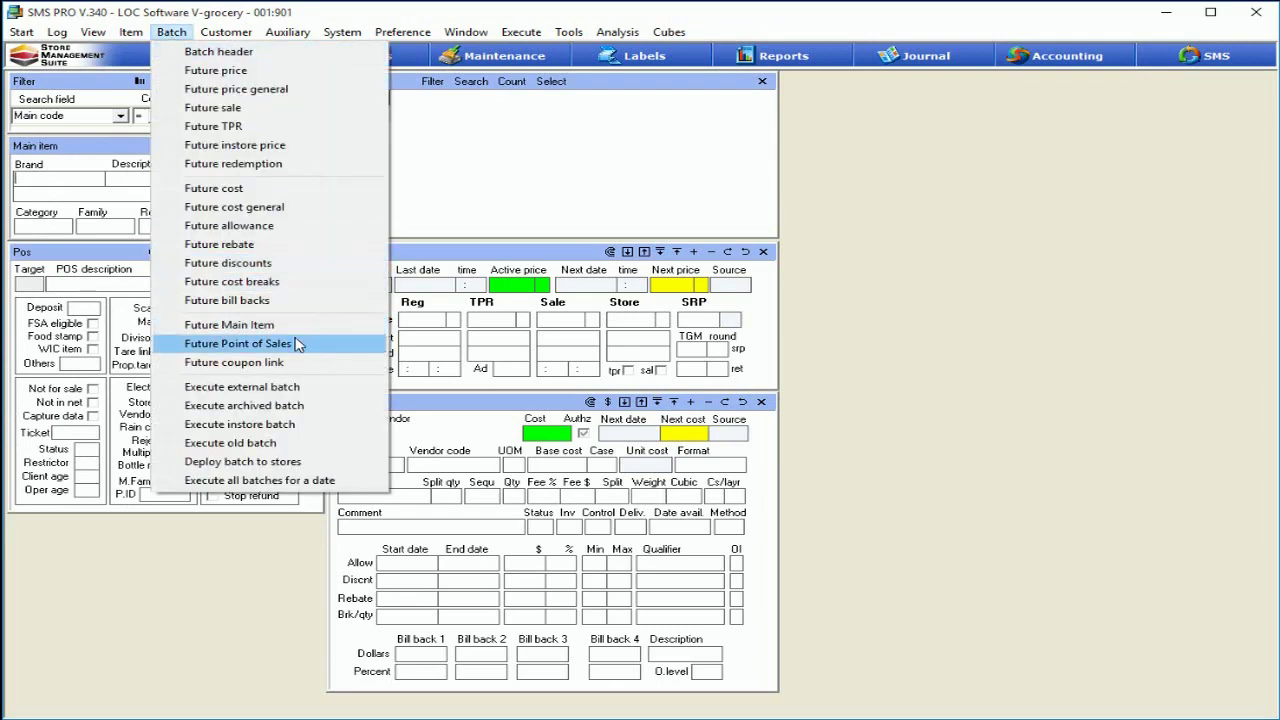
left_click(66, 303)
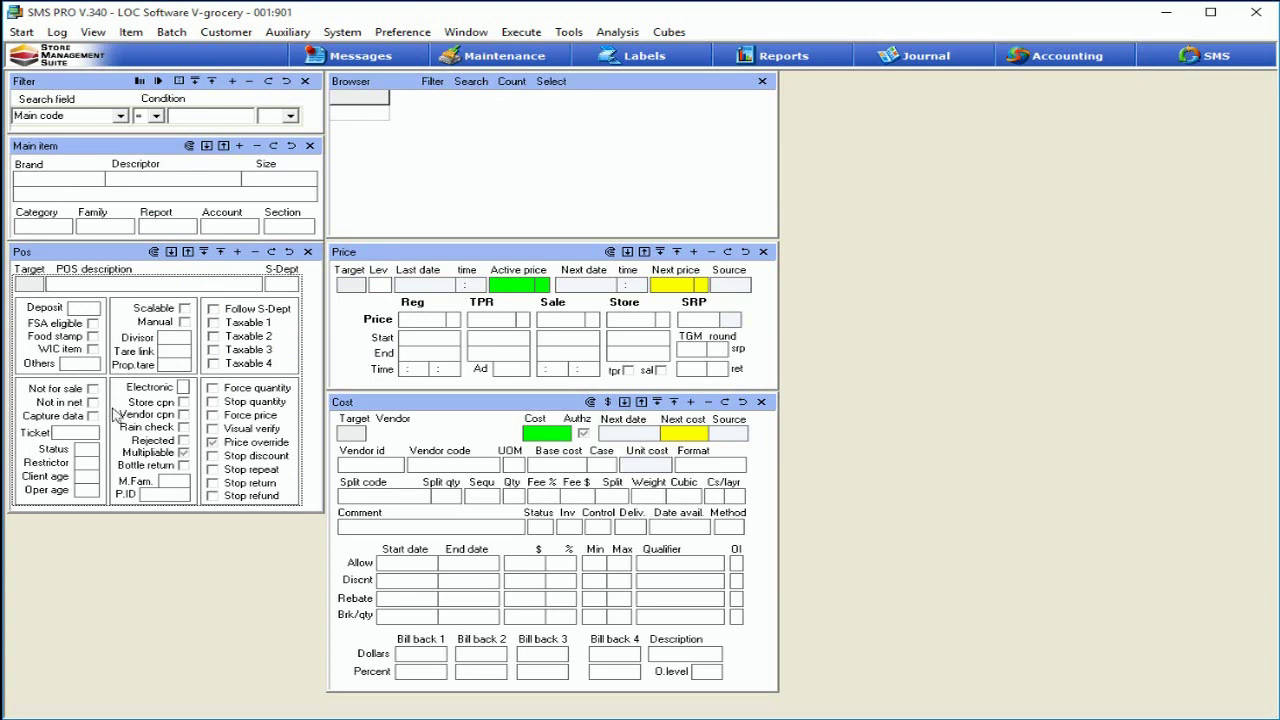
left_click(172, 32)
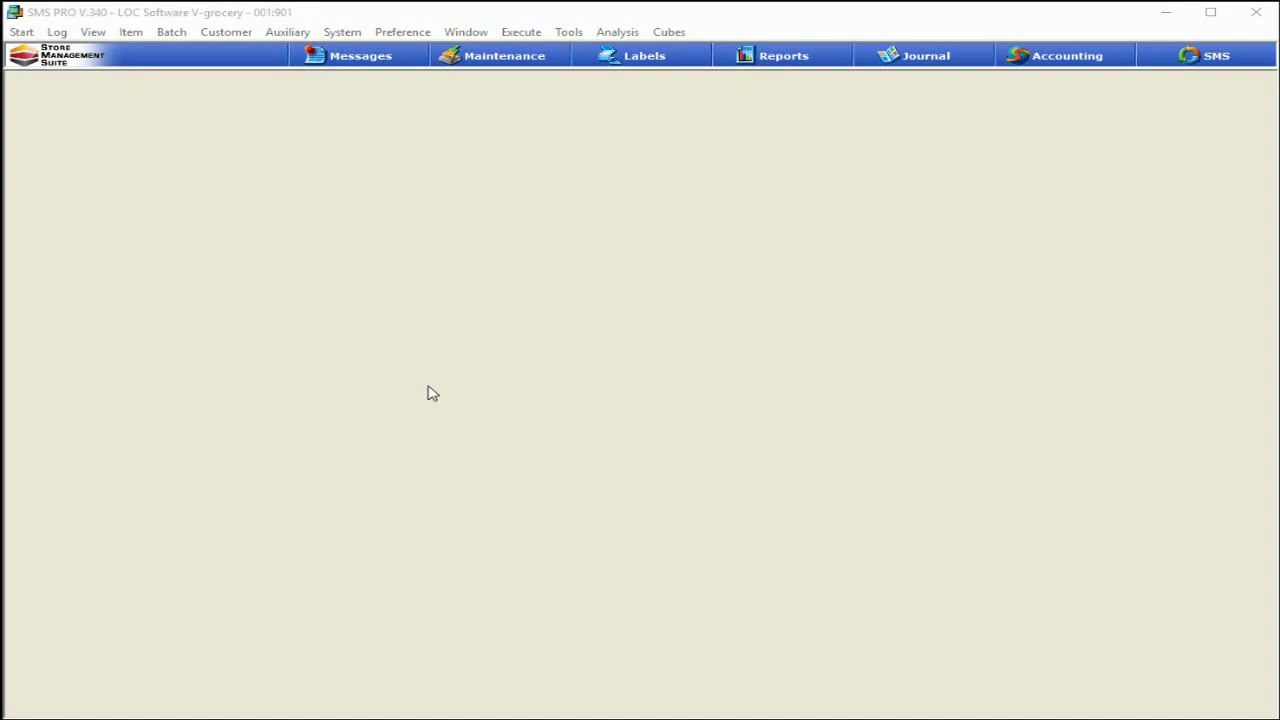
Open store maintenance, show its Batch views, and open the Future Price screen
left_click(508, 64)
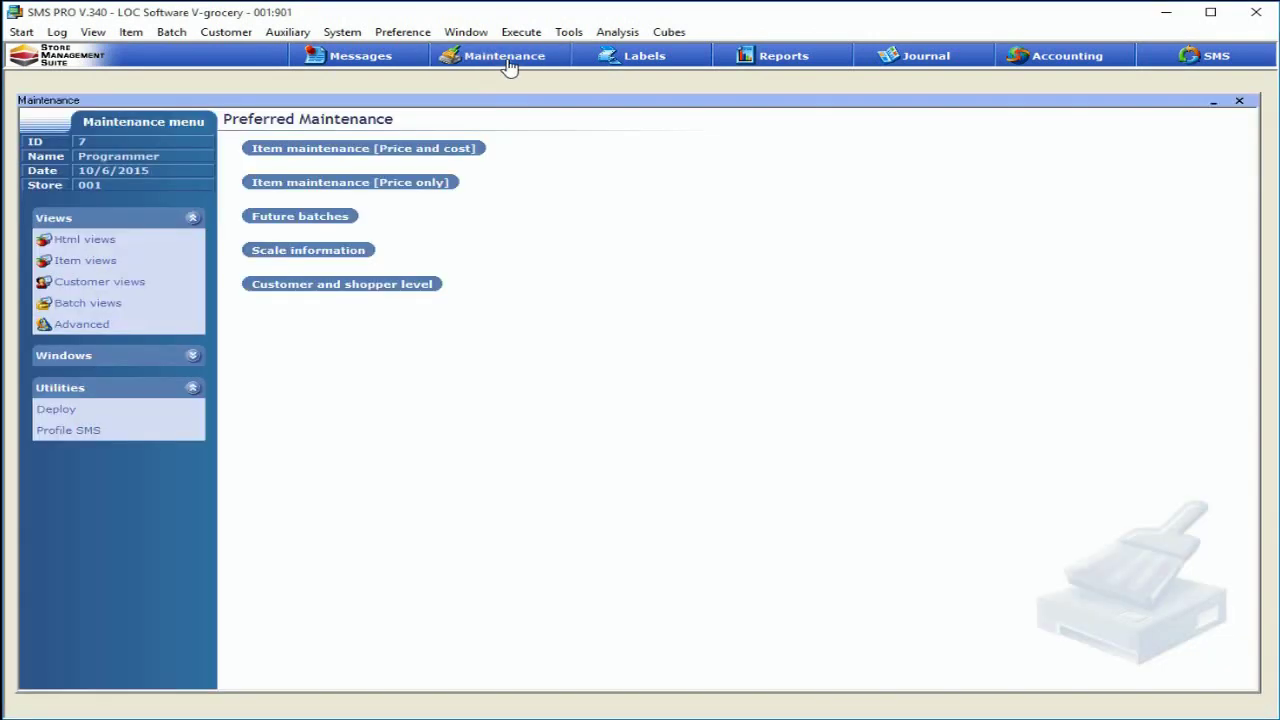
left_click(105, 306)
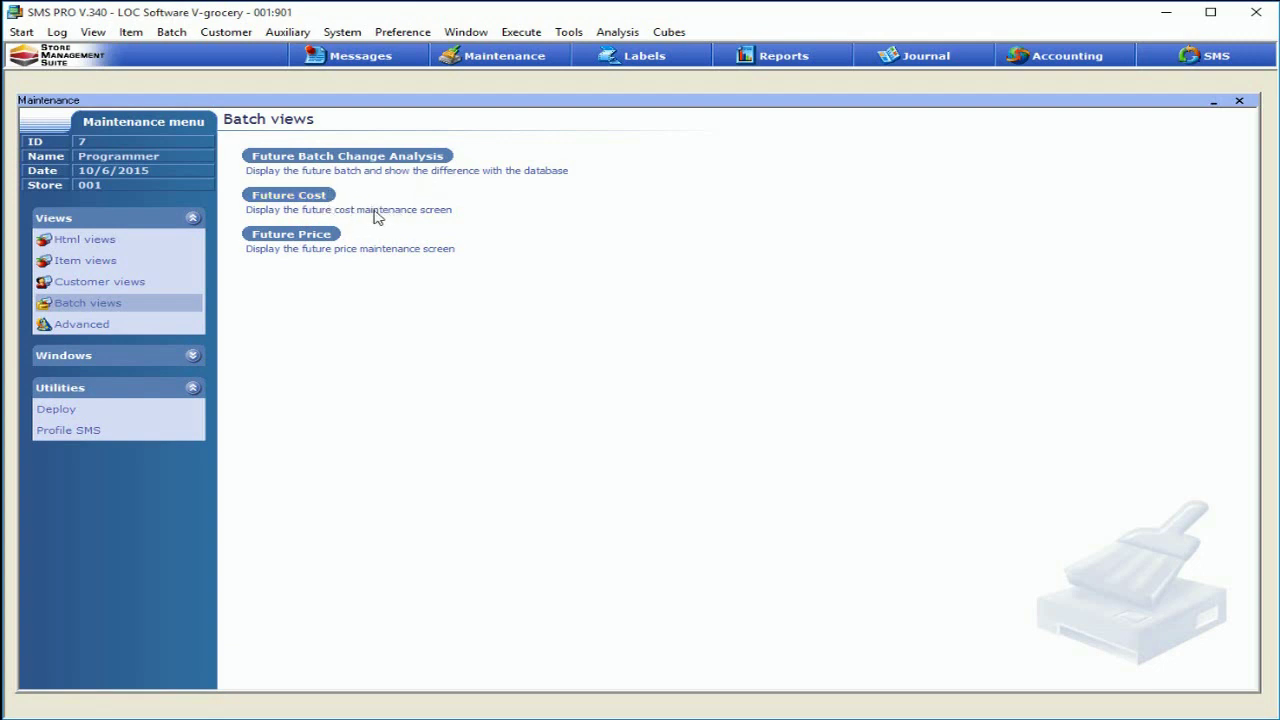
left_click(309, 242)
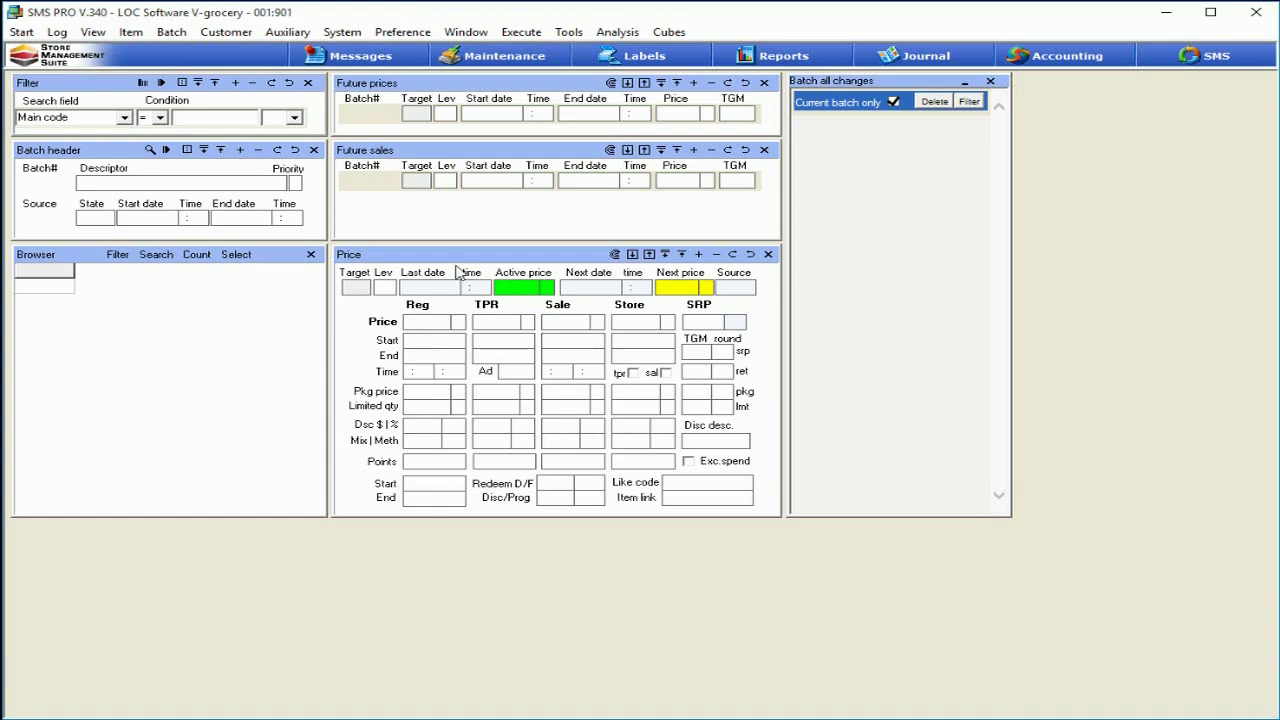
Move the Price section lower and open the Future TPR panel from the Batch menu
left_click_drag(490, 263, 479, 389)
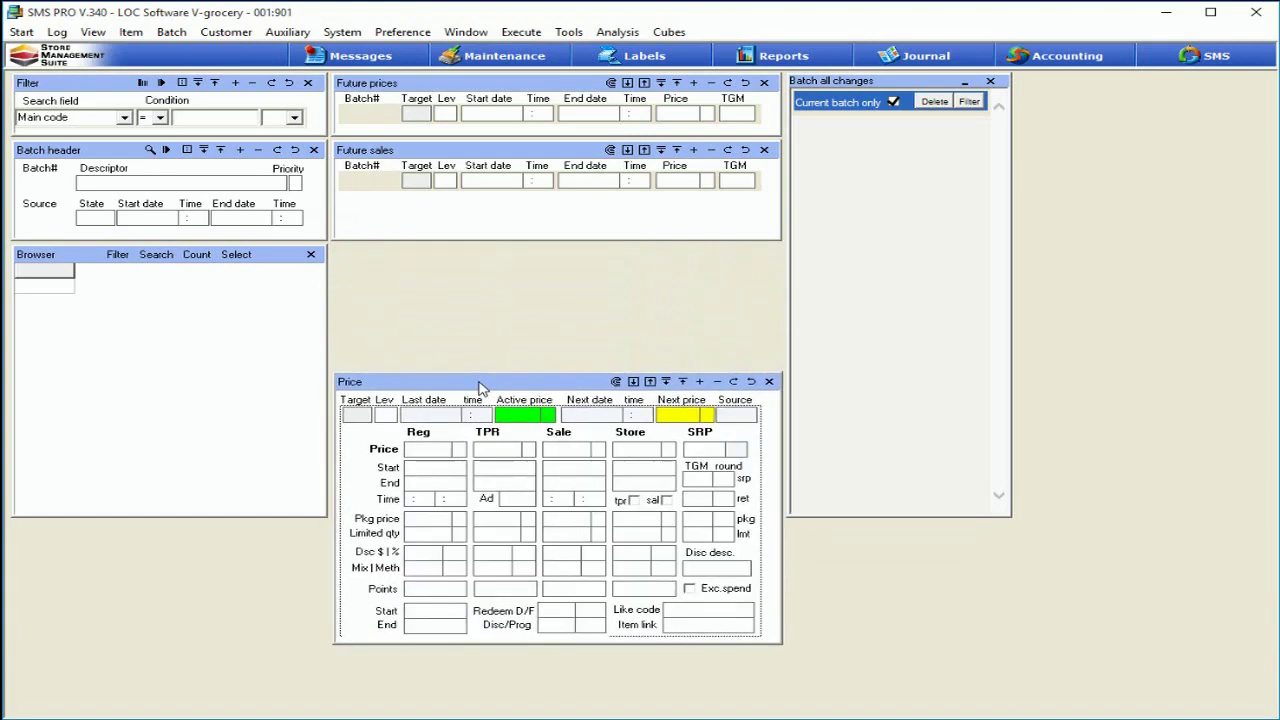
left_click(173, 34)
left_click(214, 126)
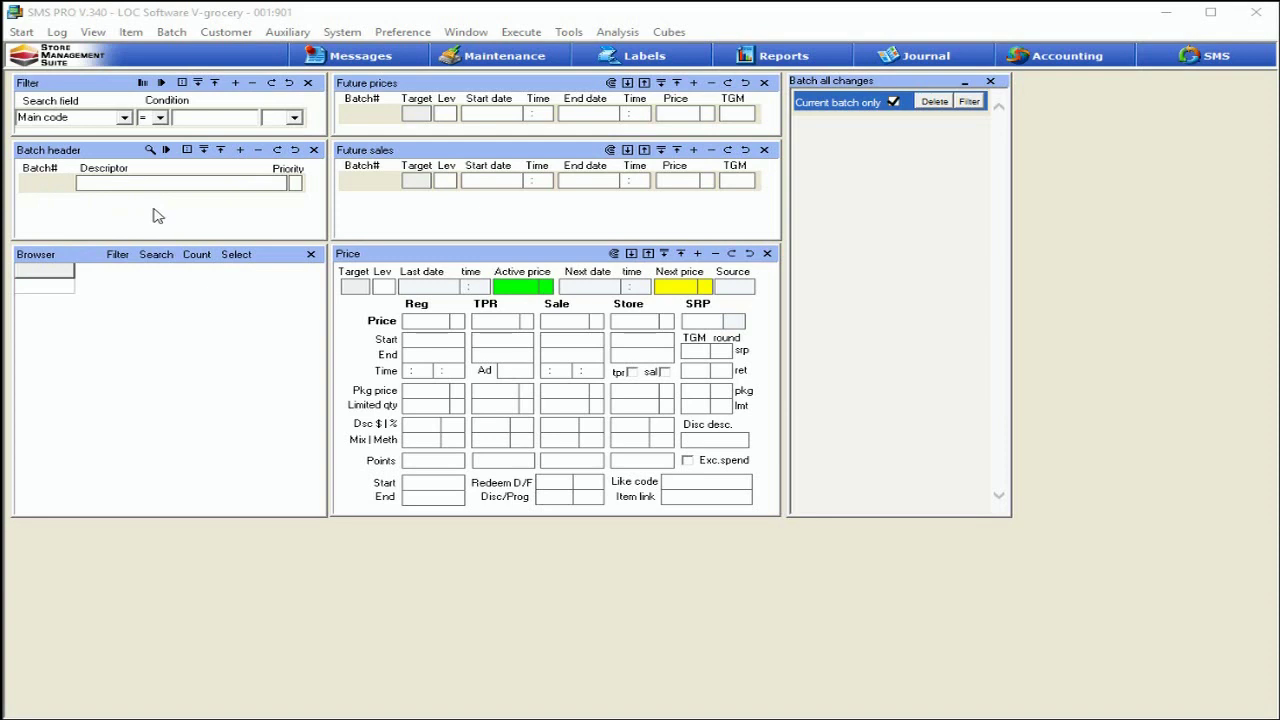
Add new sale batch 00000030 with the descriptor 'SUPER HALLOWEEN SALE'
left_click(240, 152)
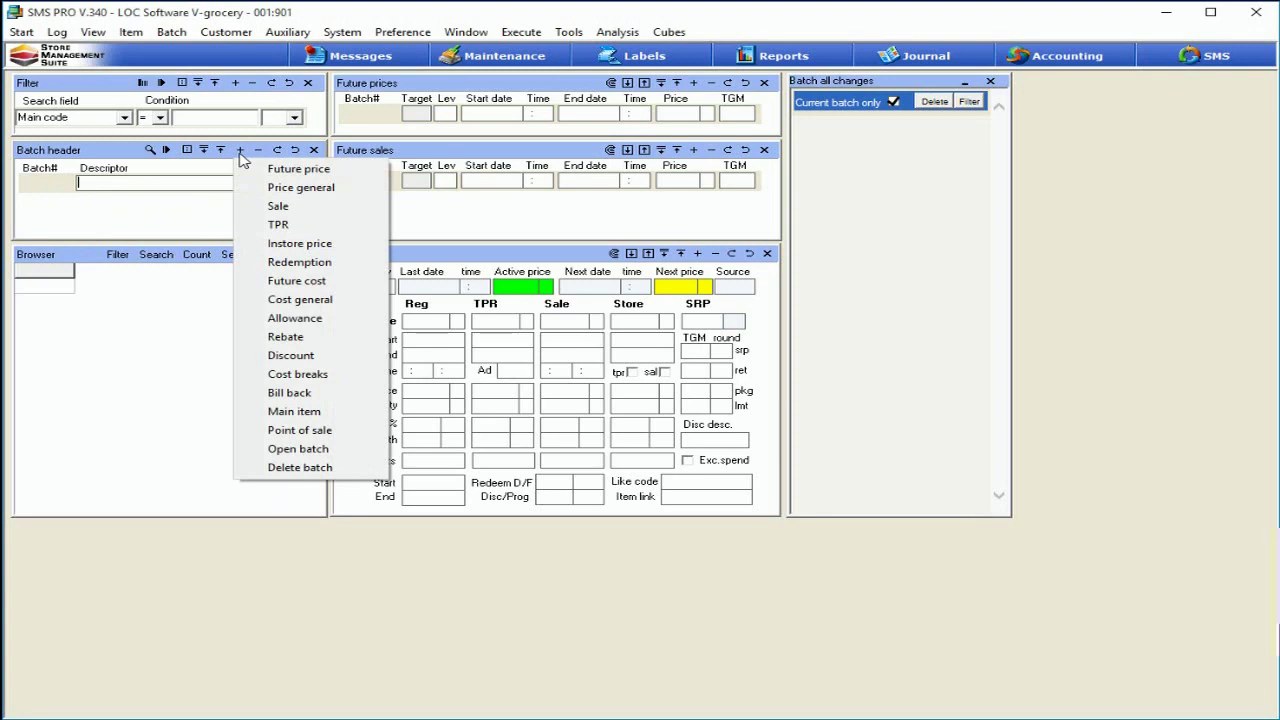
left_click(268, 210)
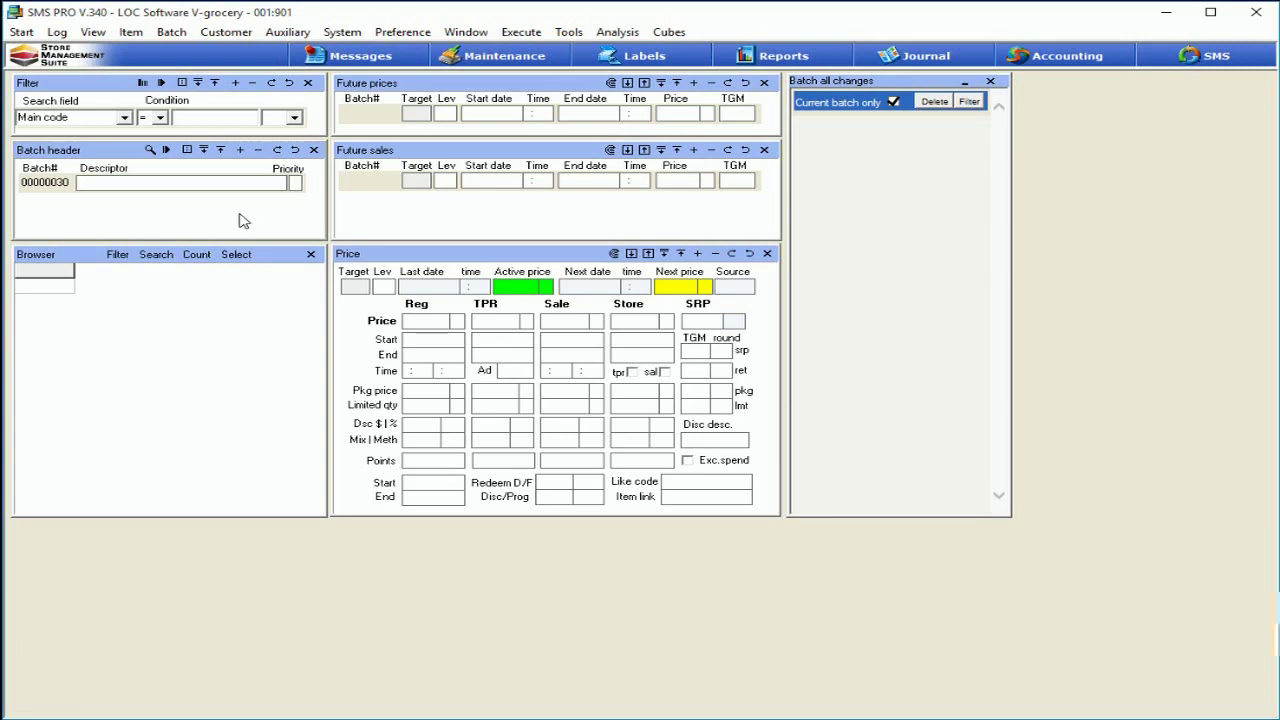
type("SUPER HALLOWEEN SALE")
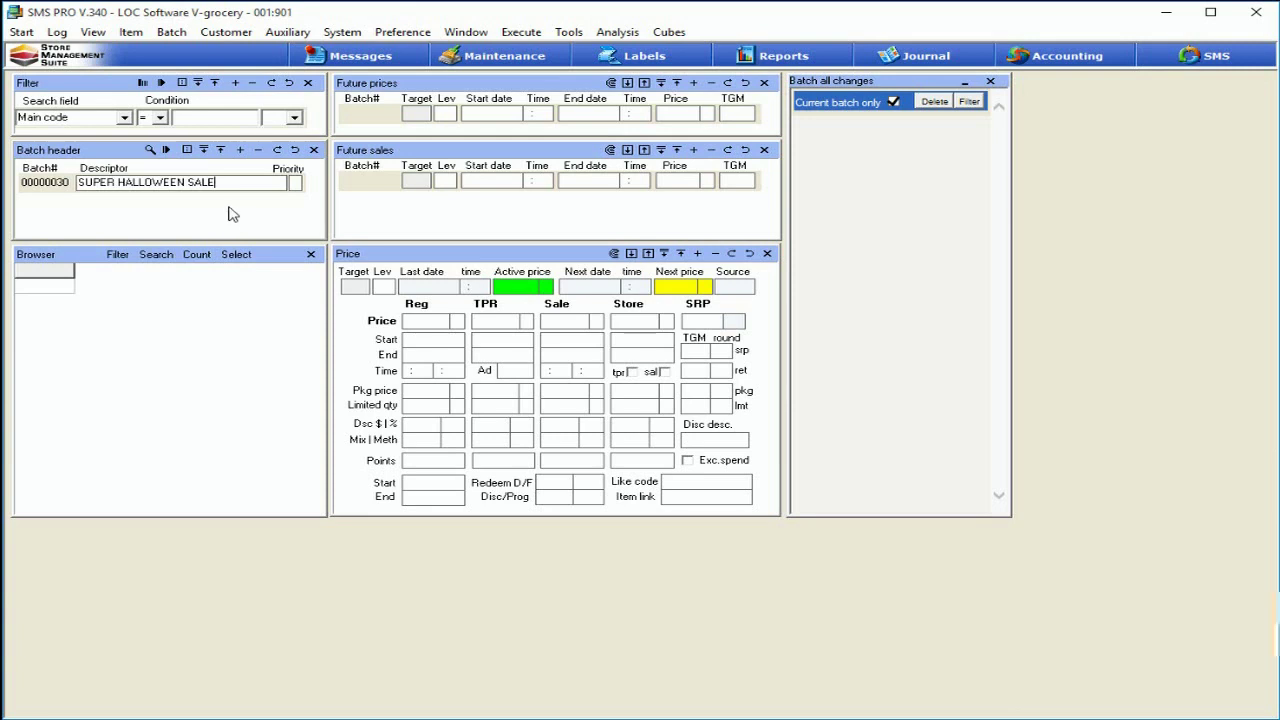
left_click(186, 150)
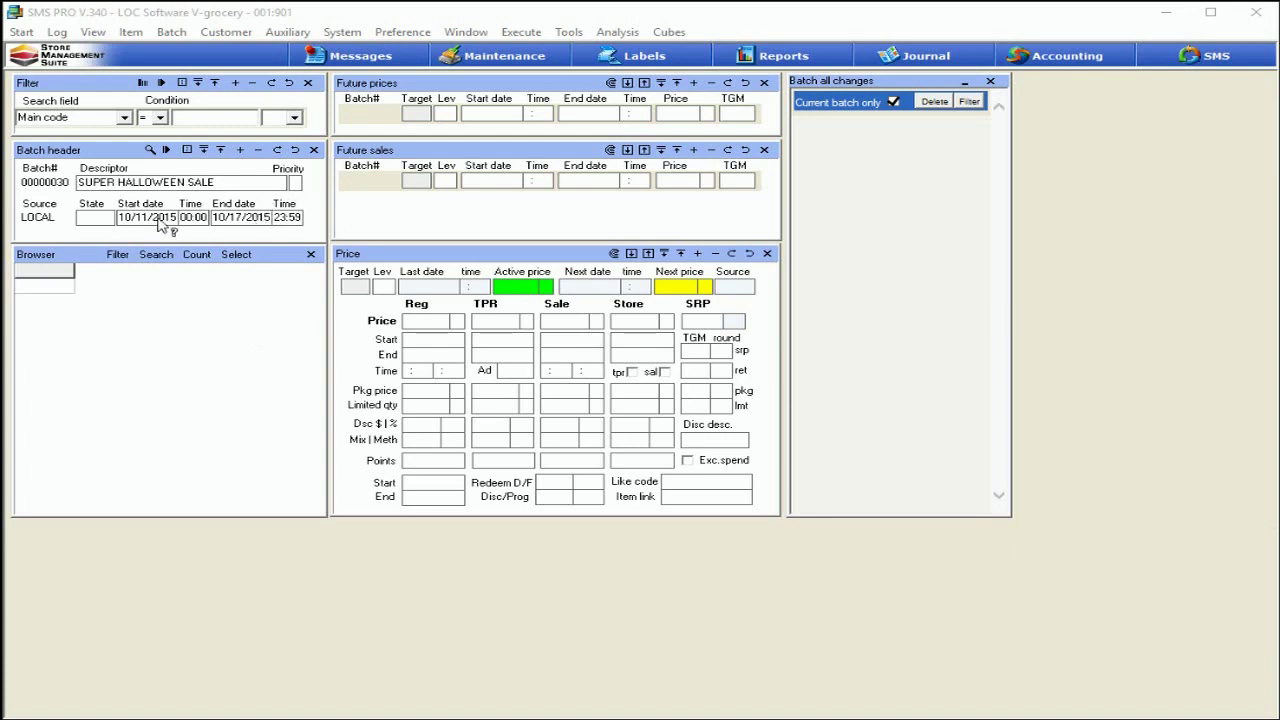
Check the State choices for batch 00000030 and leave the state blank
left_click(99, 219)
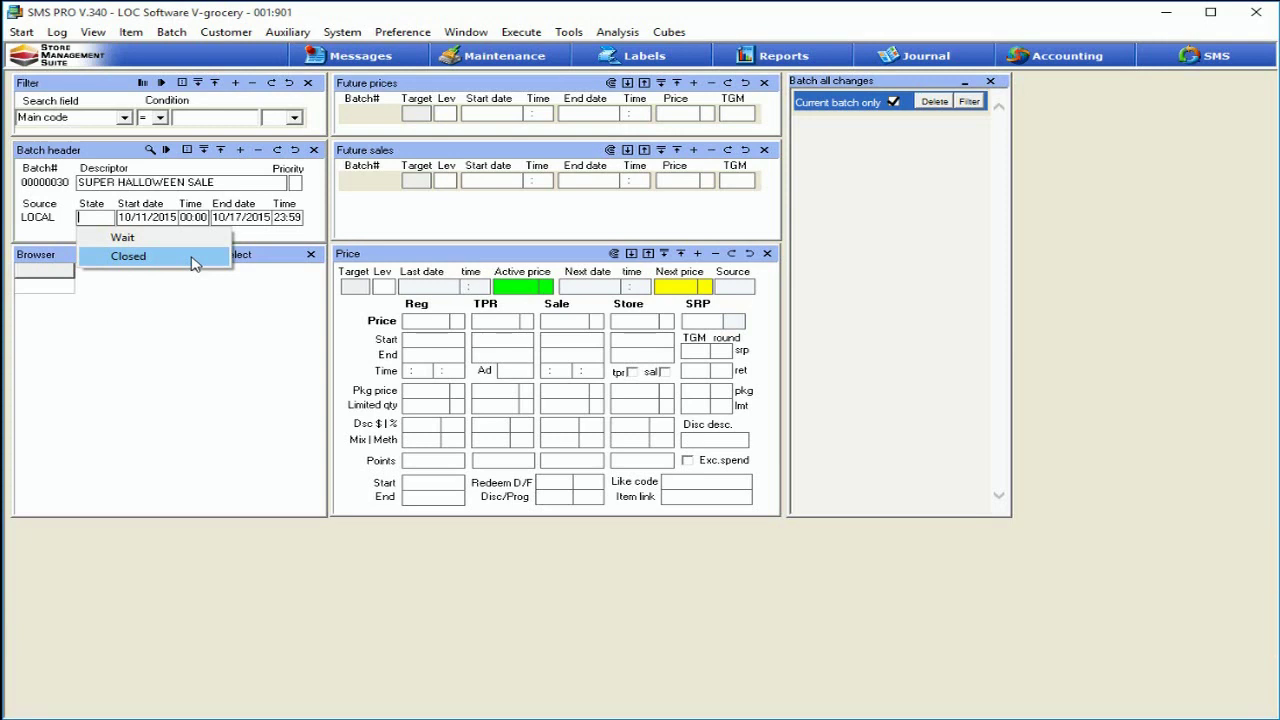
left_click(251, 238)
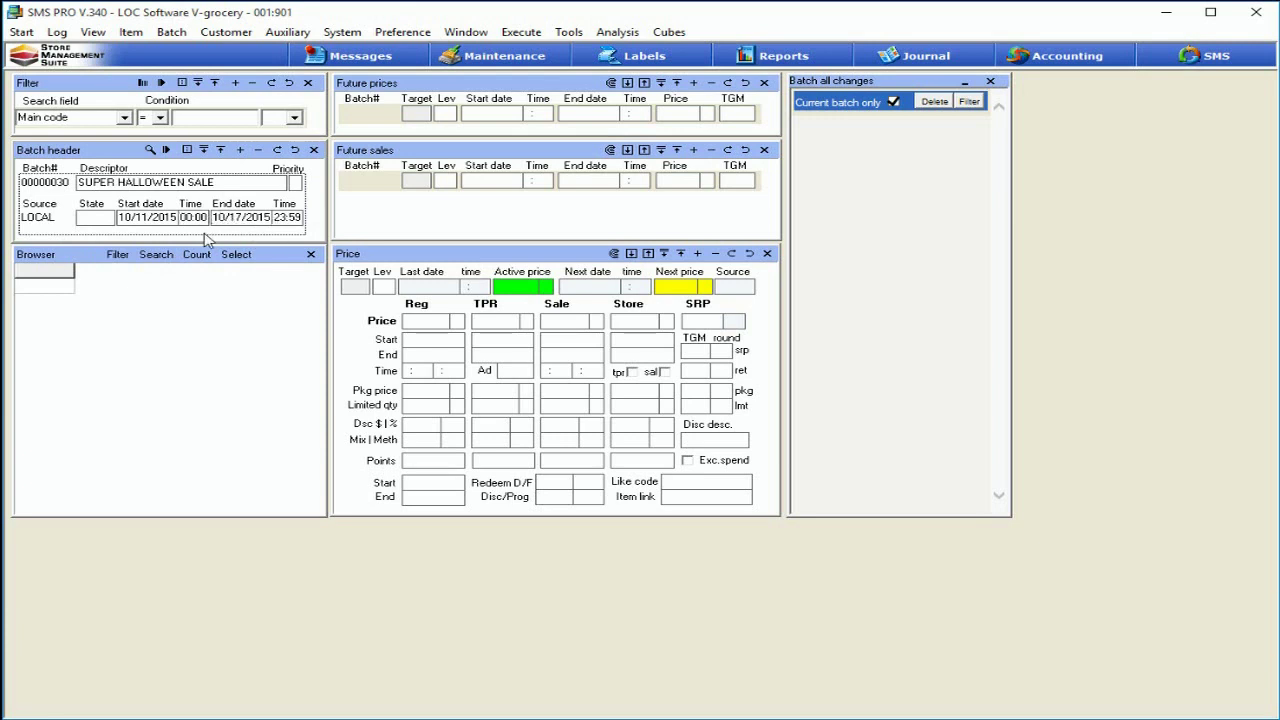
Set the batch to run 10/12/2015 through 10/18/2015, keeping start time 00:00
double_click(148, 222)
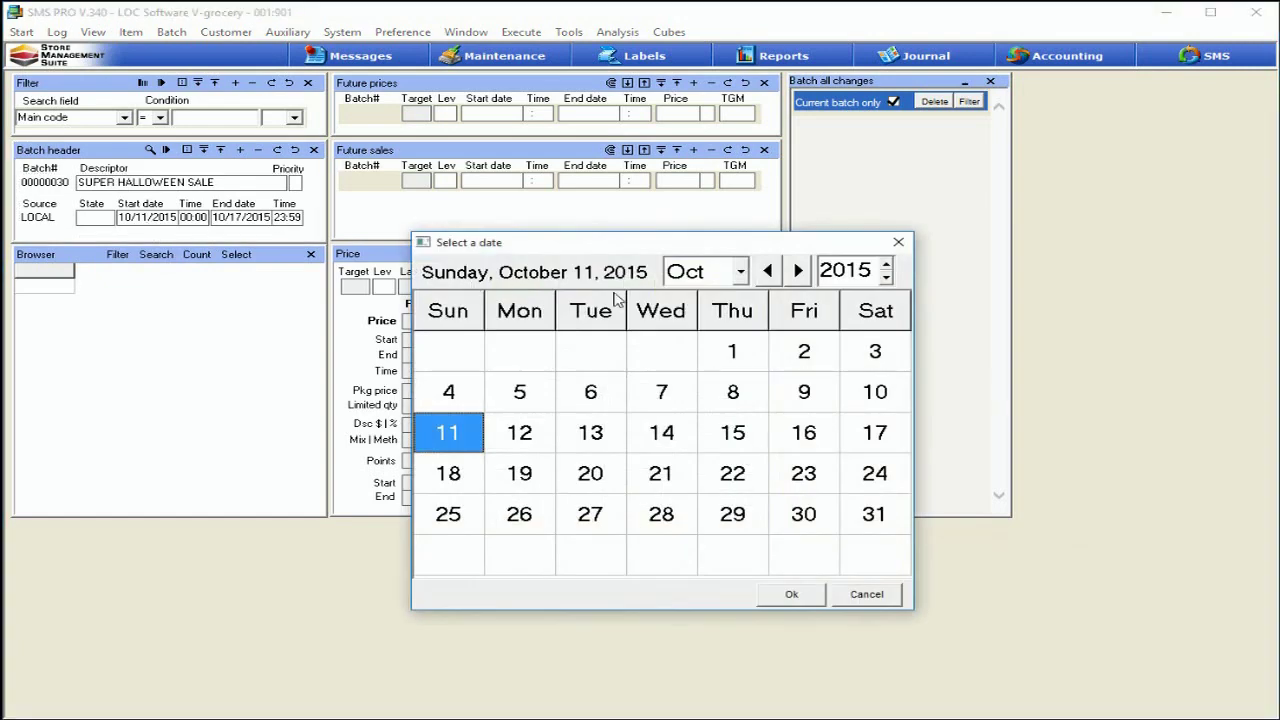
left_click(529, 438)
double_click(520, 433)
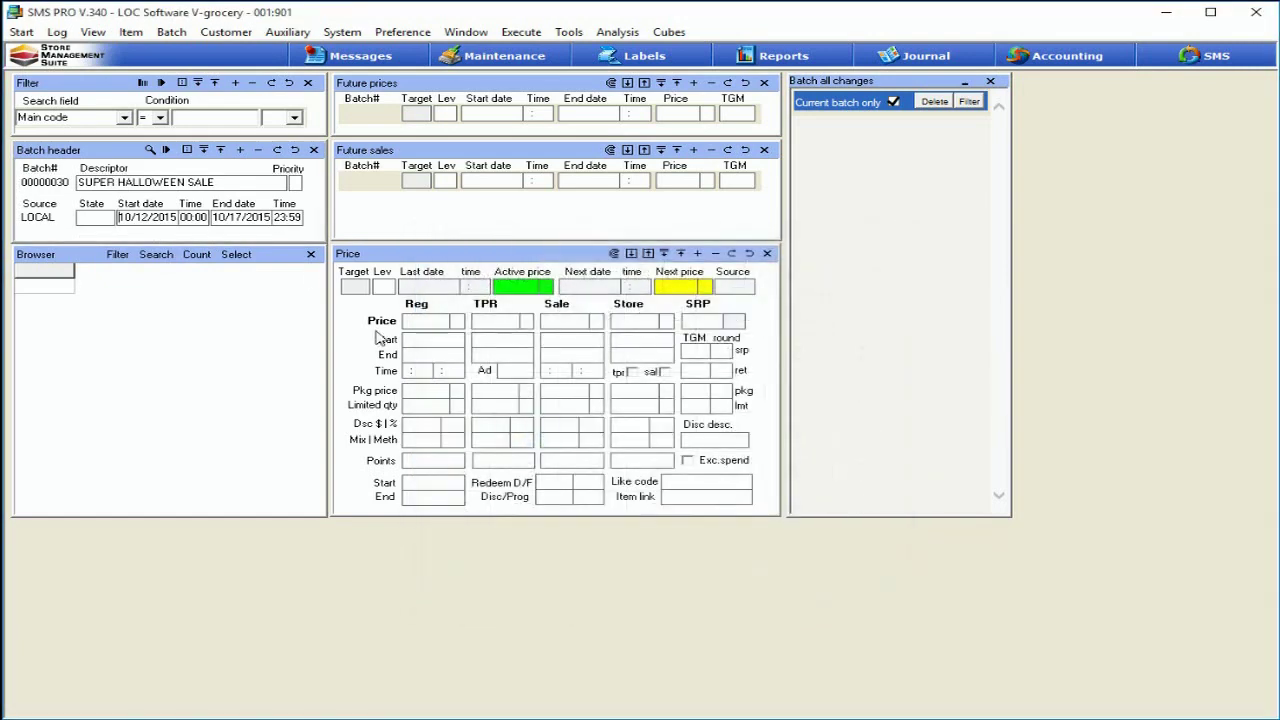
double_click(248, 218)
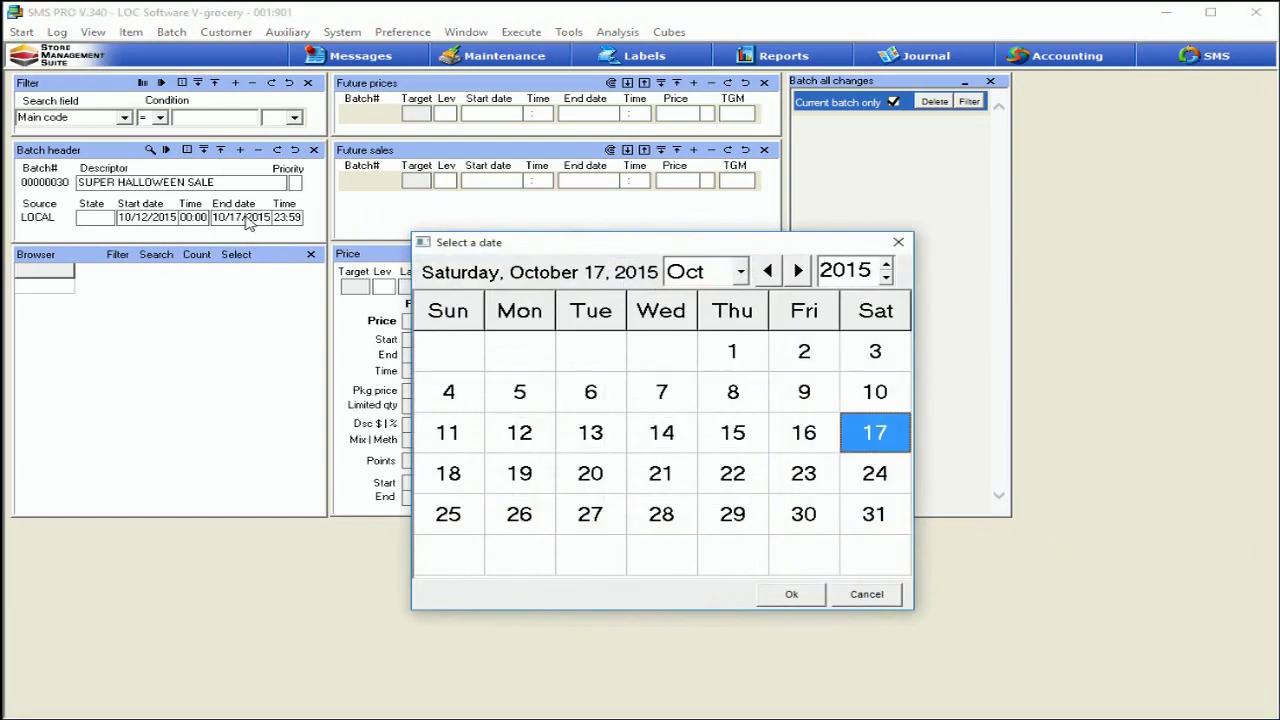
double_click(449, 474)
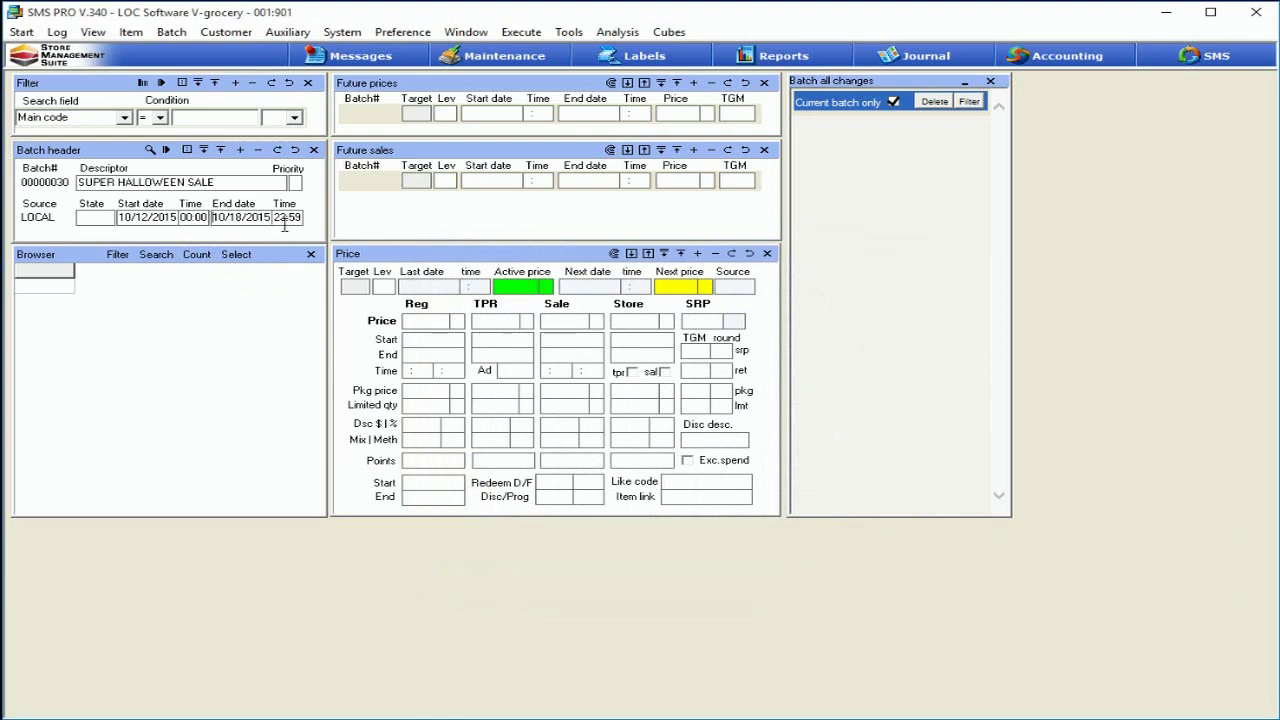
double_click(199, 219)
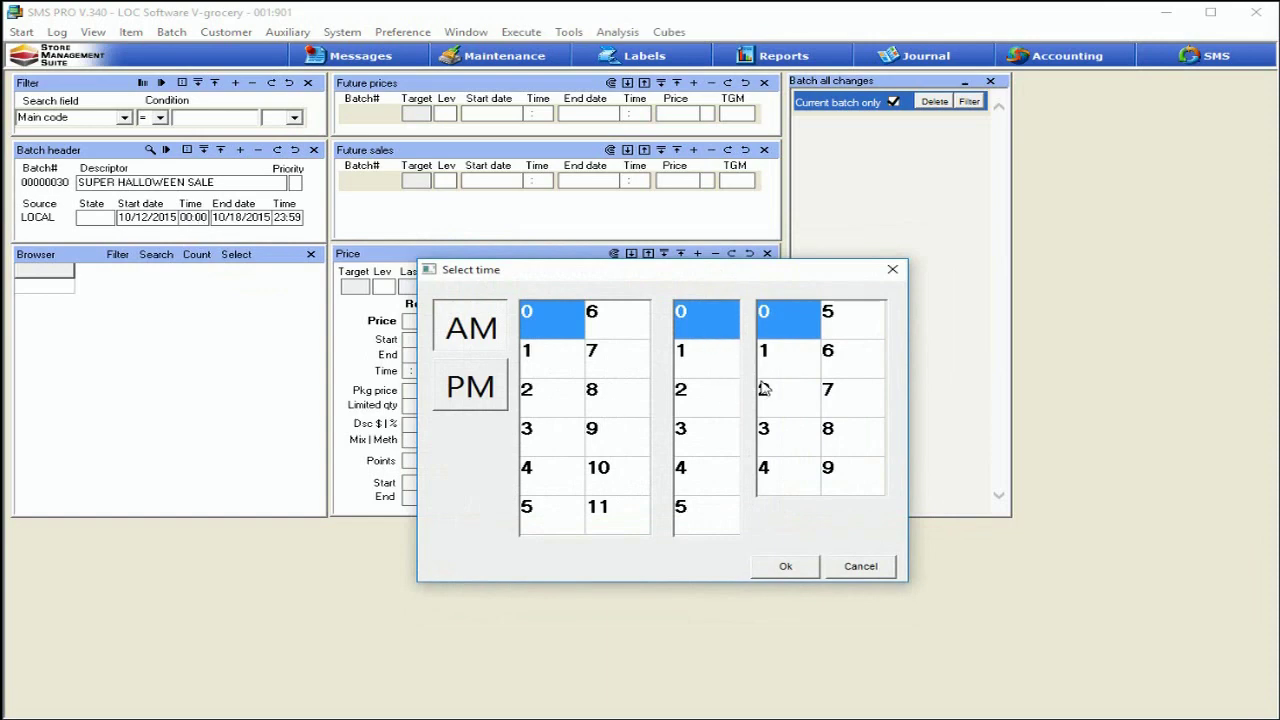
left_click(855, 566)
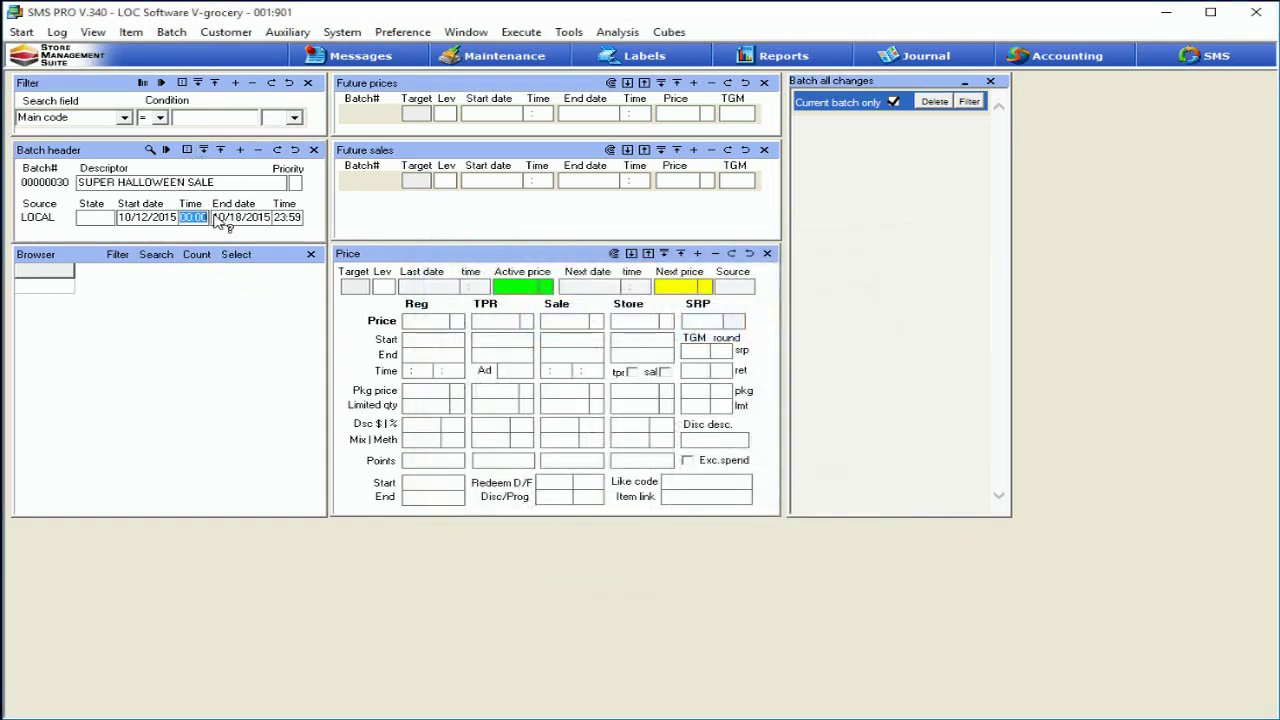
Show the batch's Action, Macro and Label template fields and bring up the label template list
left_click(188, 150)
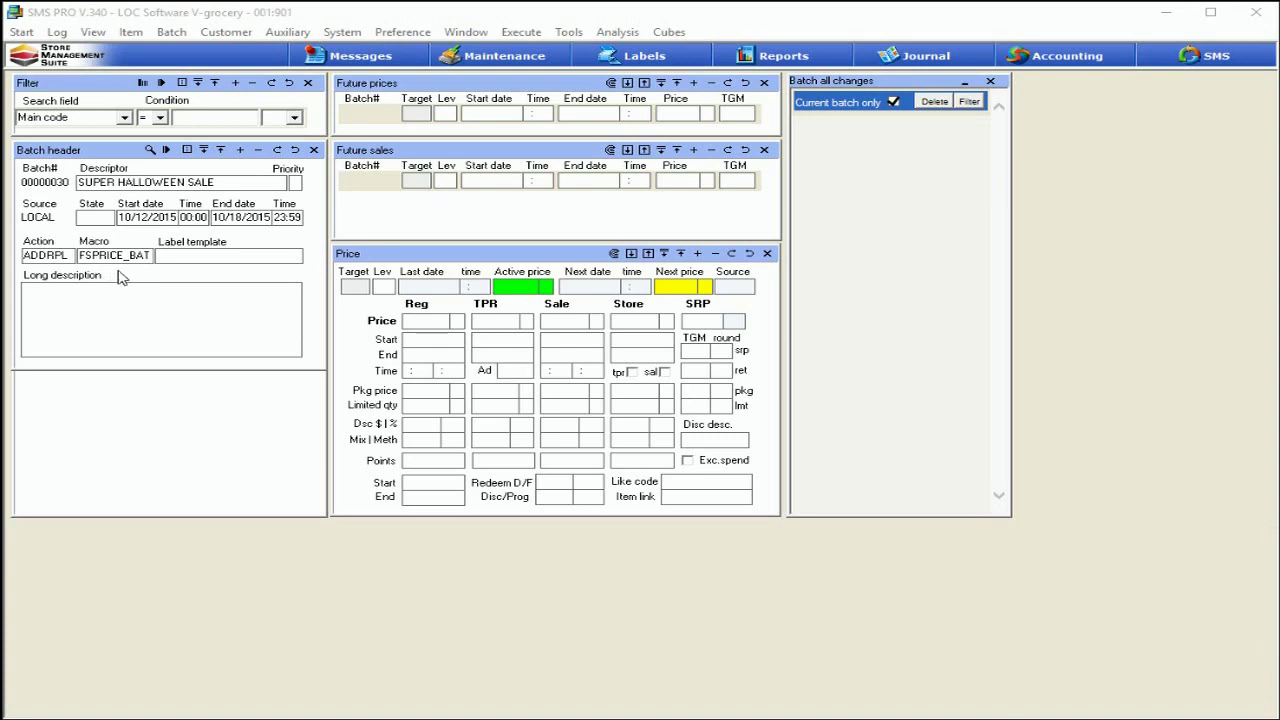
double_click(227, 257)
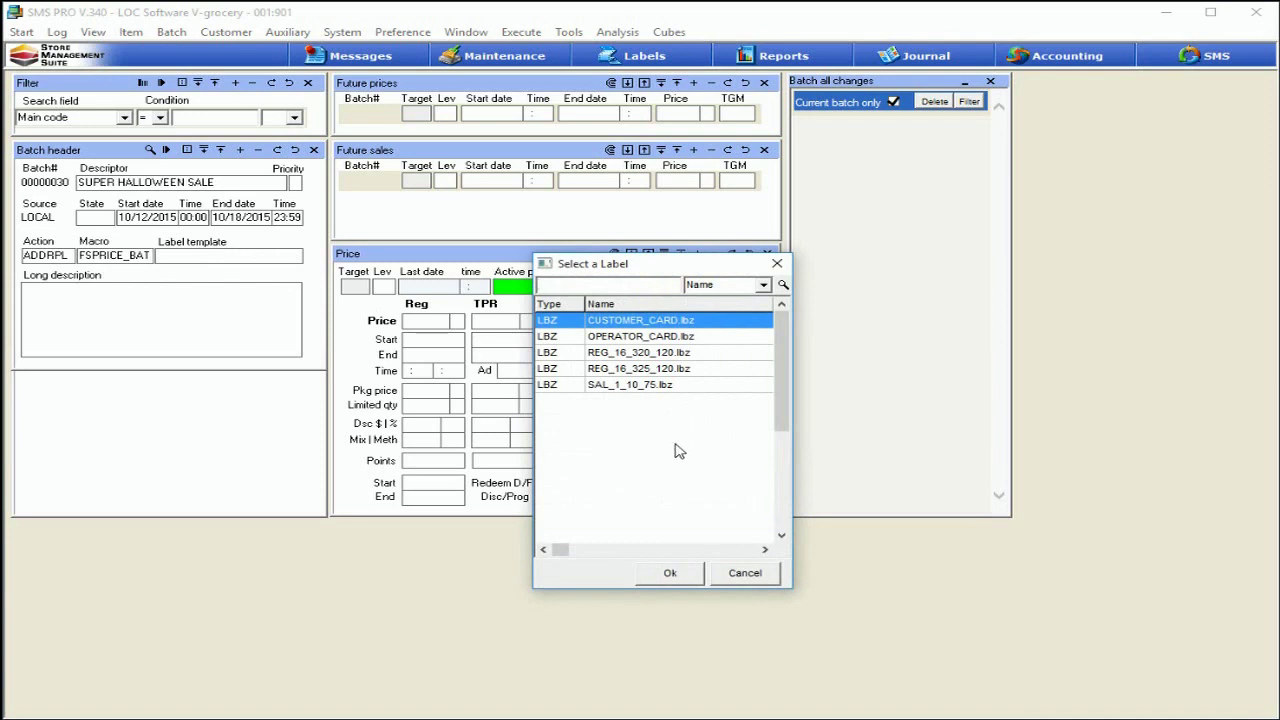
Cancel the label selection and return the batch header to its dates and times row
left_click(757, 580)
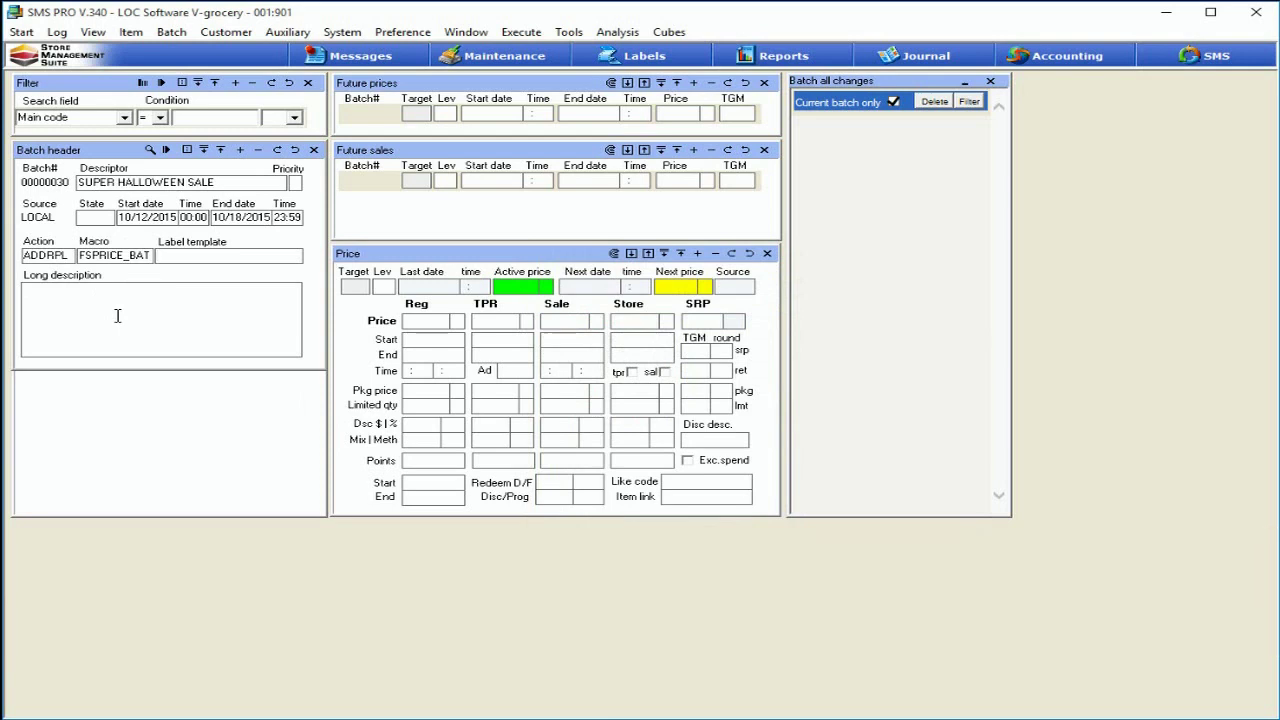
left_click(188, 151)
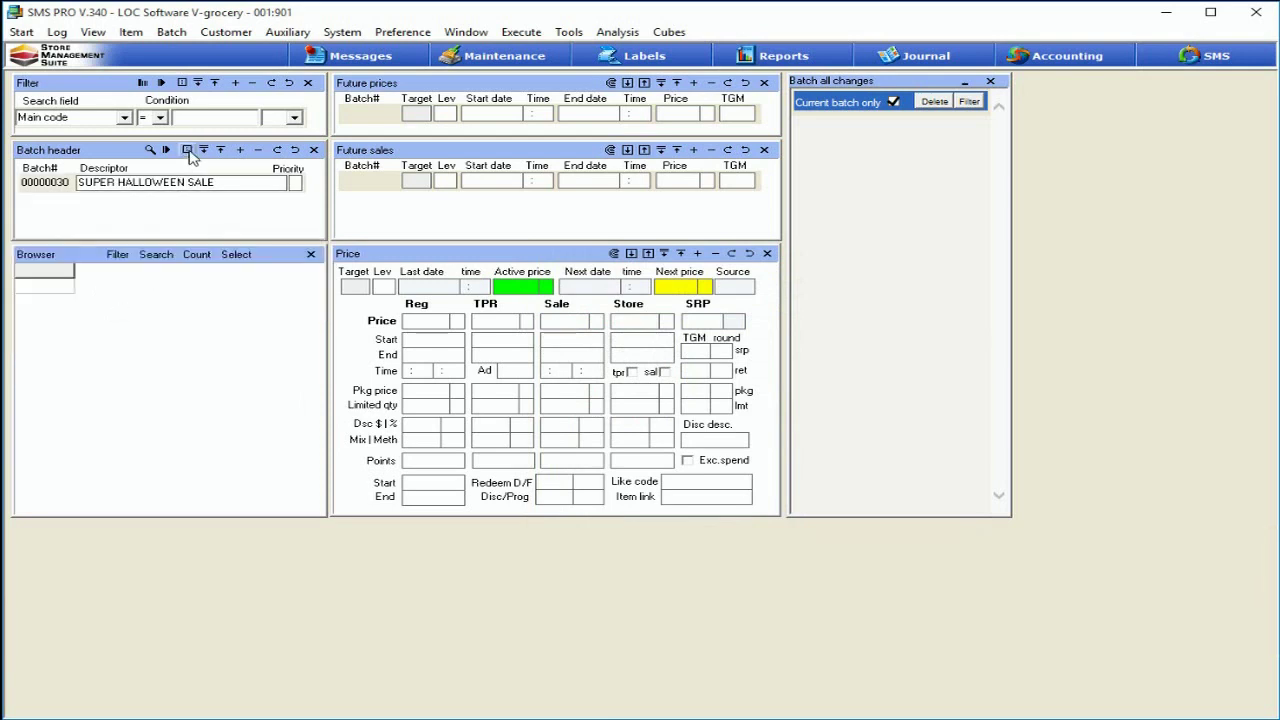
left_click(188, 151)
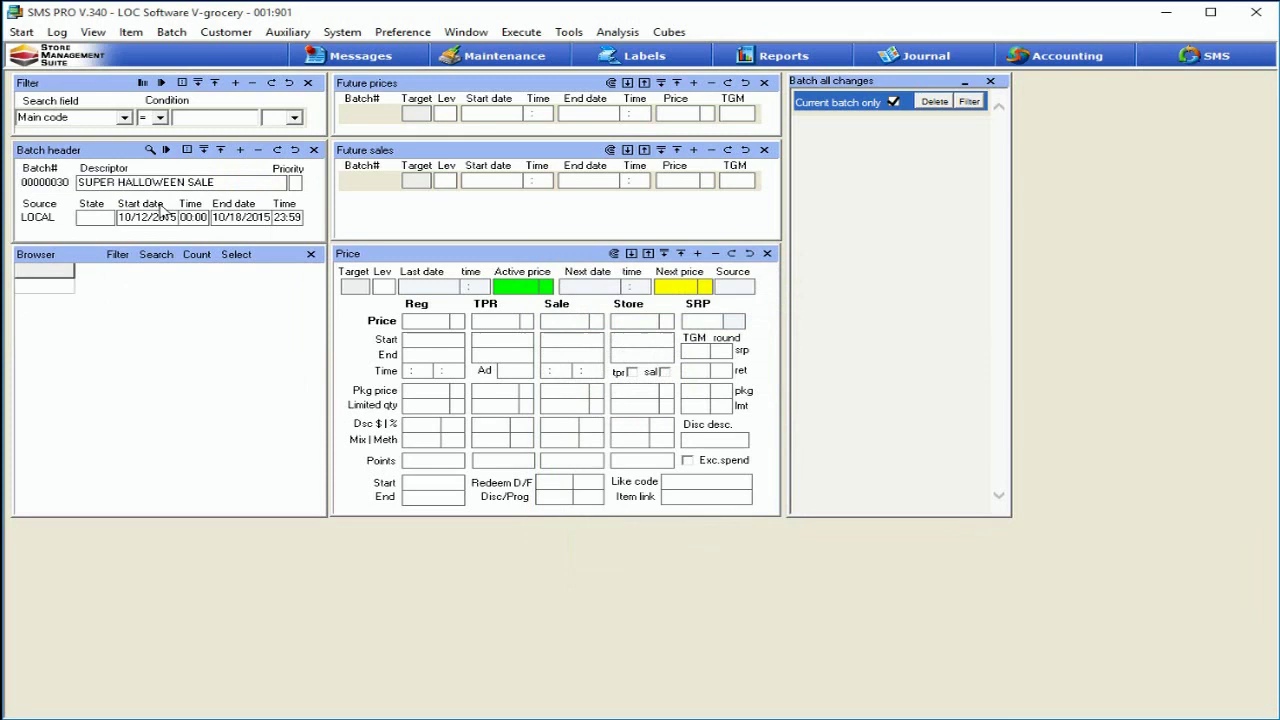